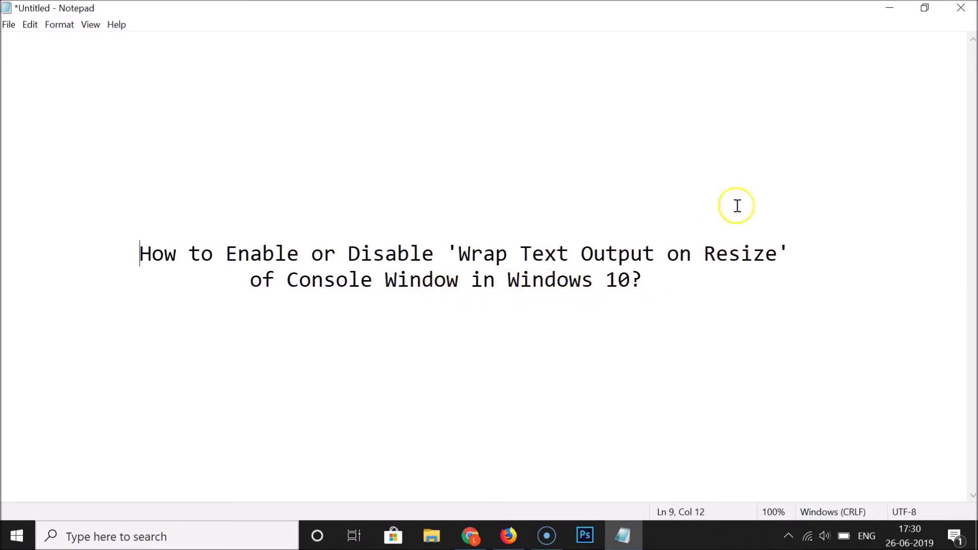
# - Minimize the Notepad note about wrapping text output to reveal the desktop
pyautogui.click(891, 9)
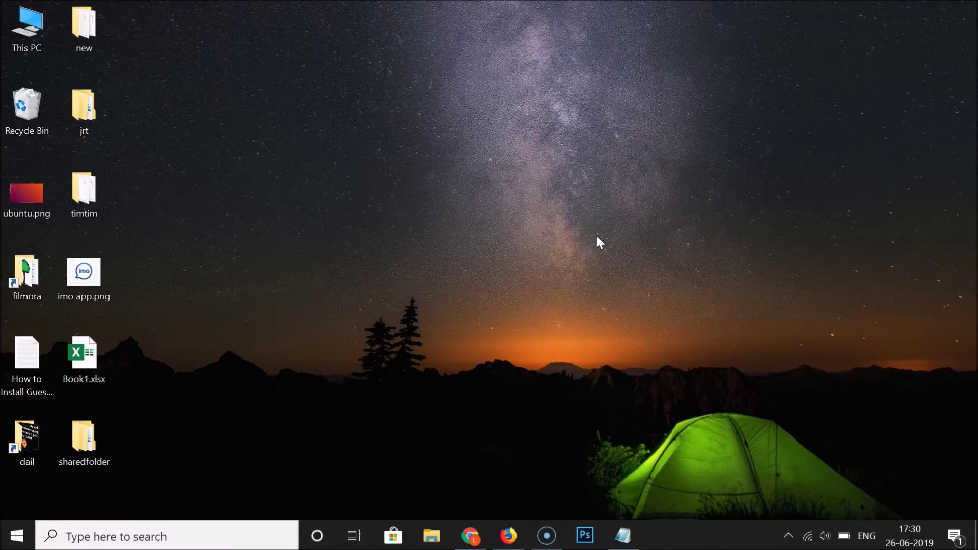
# - Search Windows for 'command prompt' and launch the Command Prompt best match
pyautogui.click(150, 536)
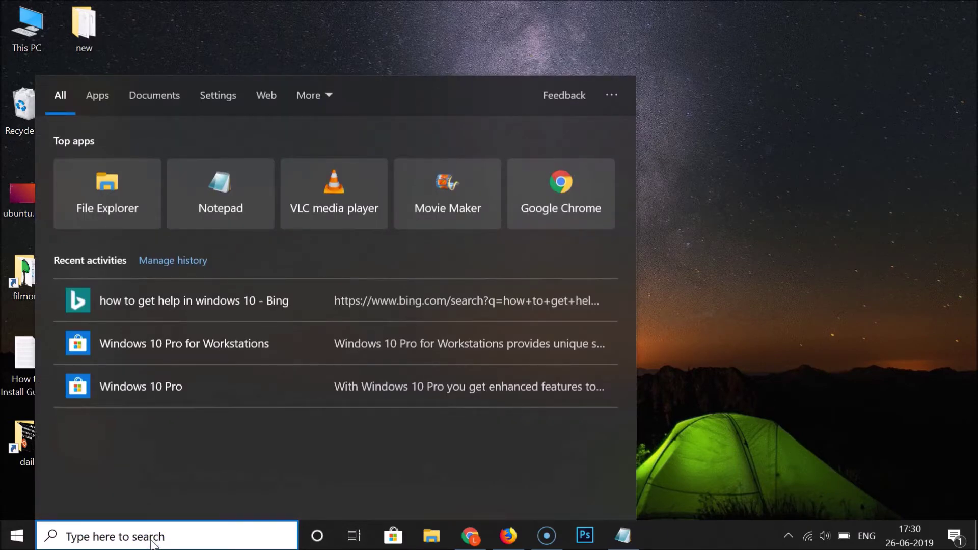
pyautogui.write('command p')
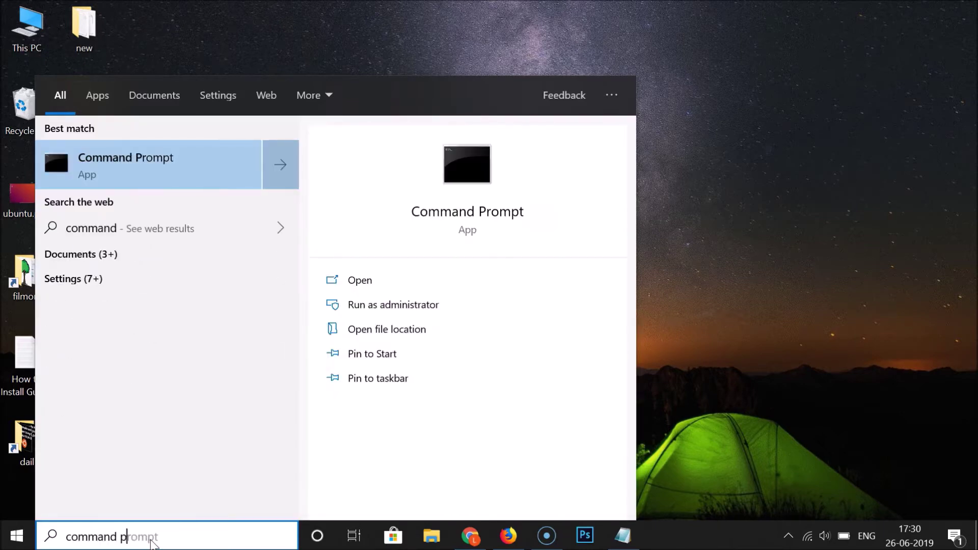
pyautogui.write('rompt')
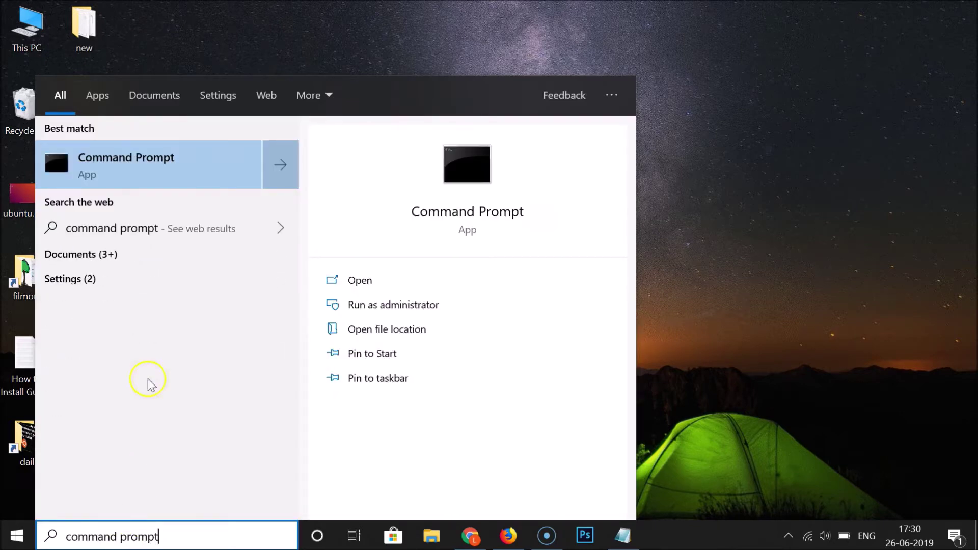
pyautogui.click(165, 163)
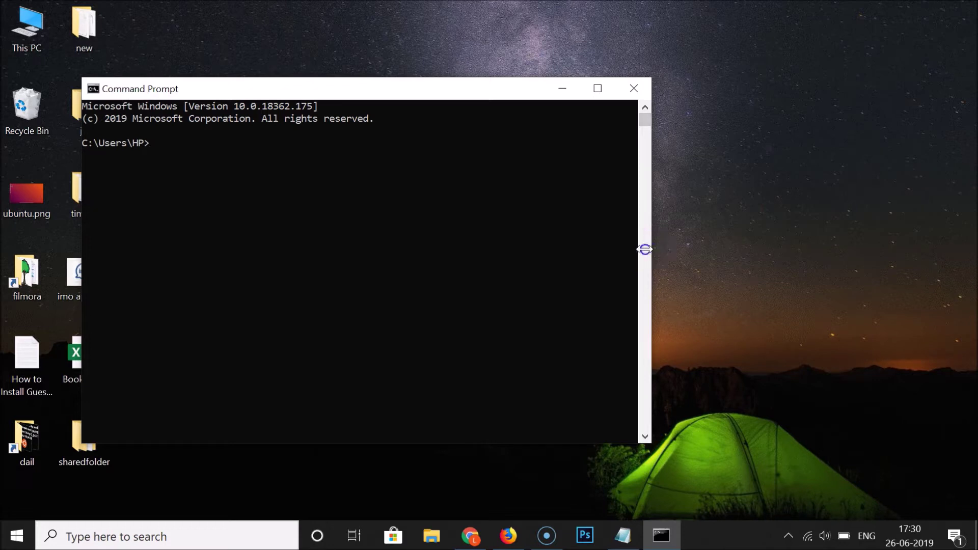
pyautogui.moveTo(651, 248); pyautogui.dragTo(332, 260)
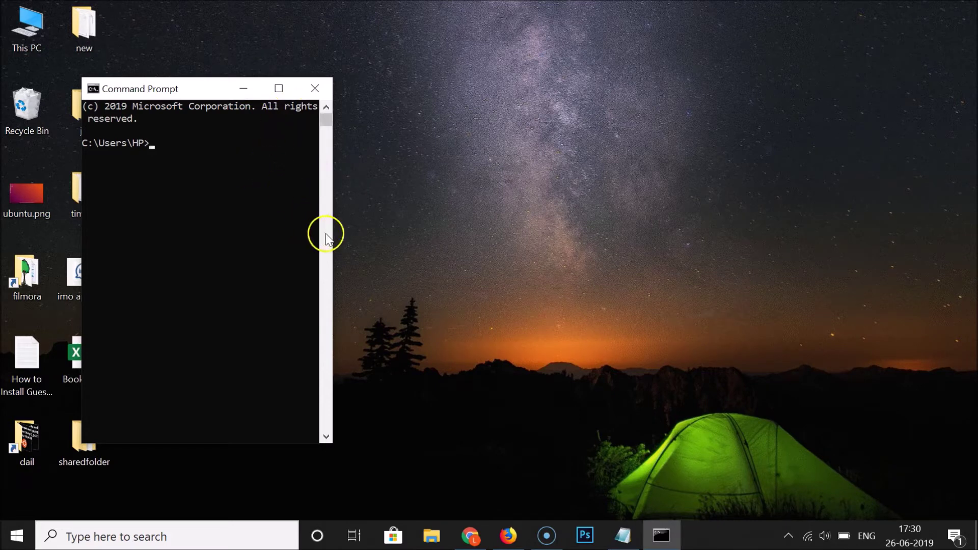
pyautogui.moveTo(337, 228); pyautogui.dragTo(647, 233)
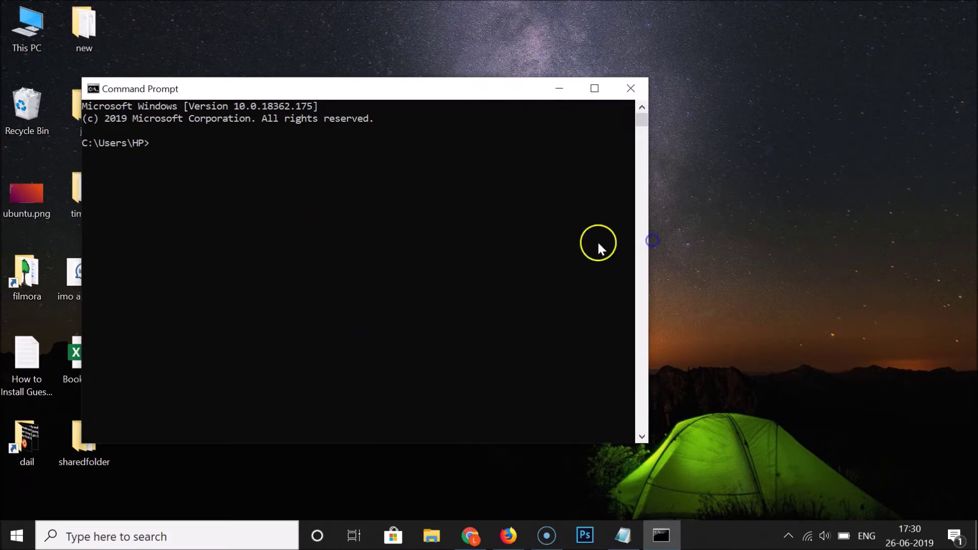
pyautogui.rightClick(348, 87)
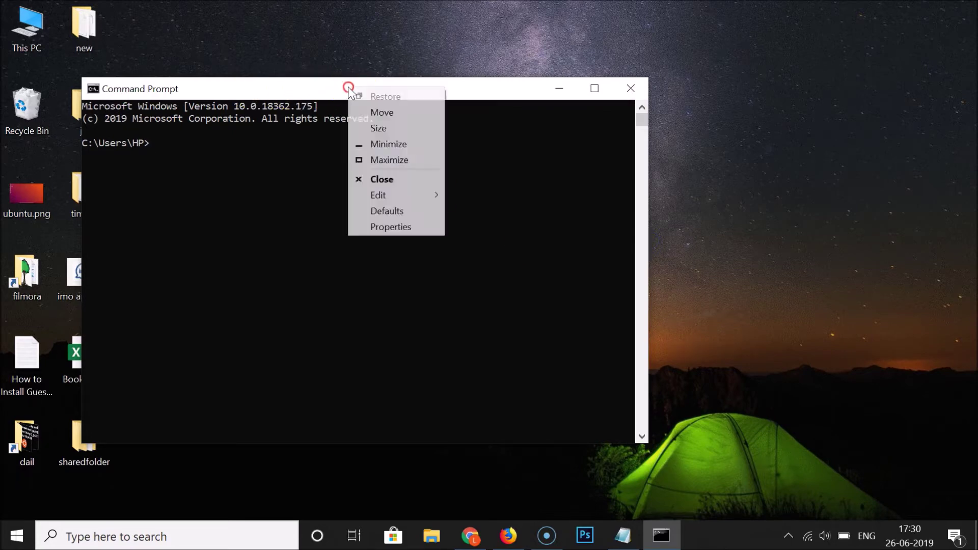
# - Uncheck 'Wrap text output on resize' in Command Prompt's Properties Layout settings and confirm
pyautogui.click(402, 226)
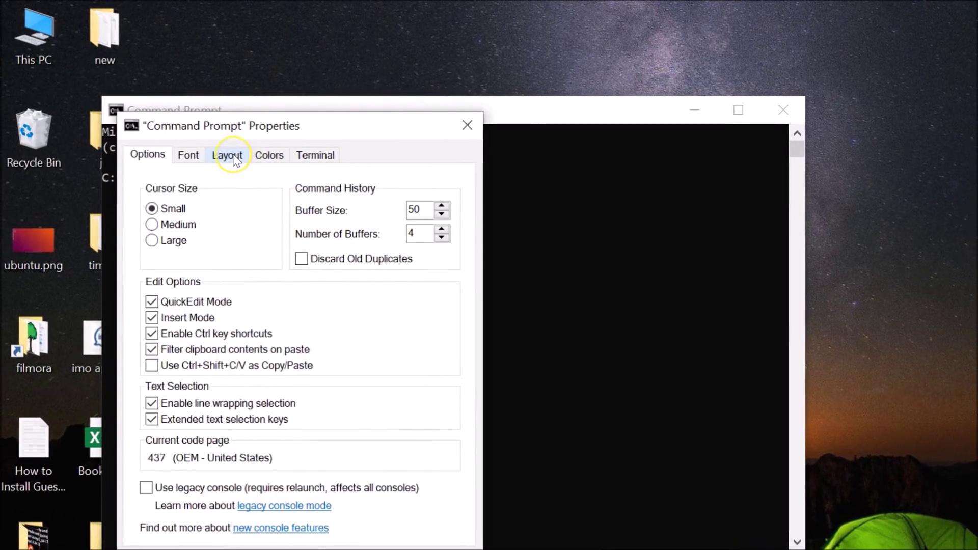
pyautogui.click(191, 130)
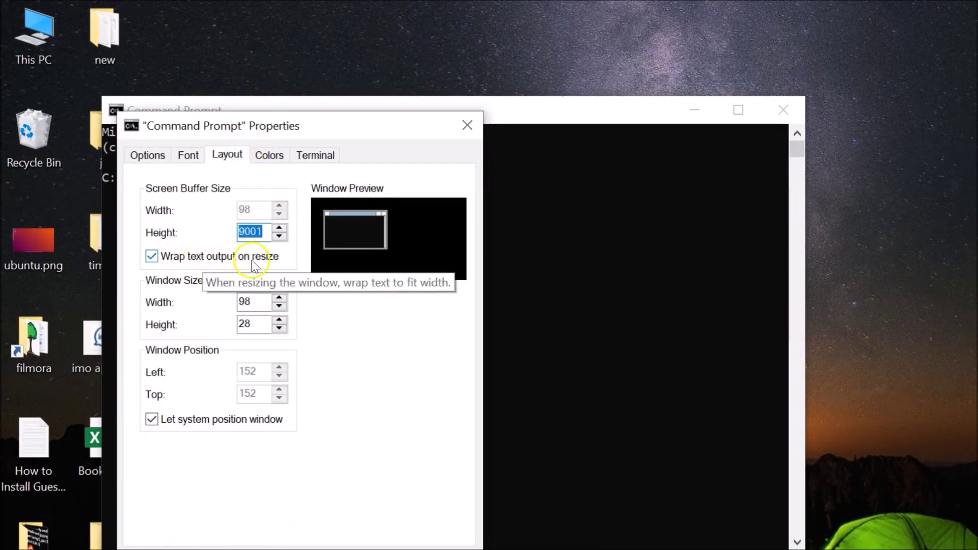
pyautogui.click(153, 256)
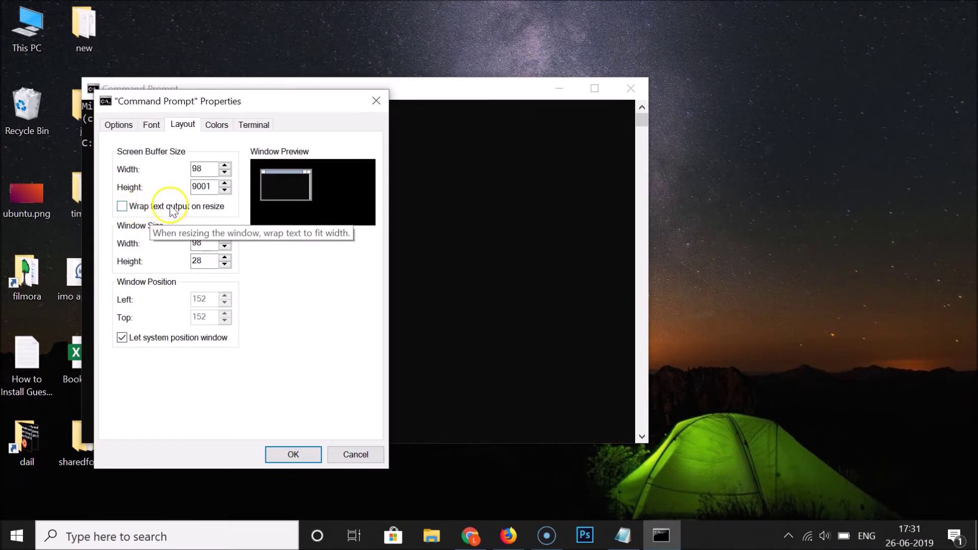
pyautogui.click(293, 454)
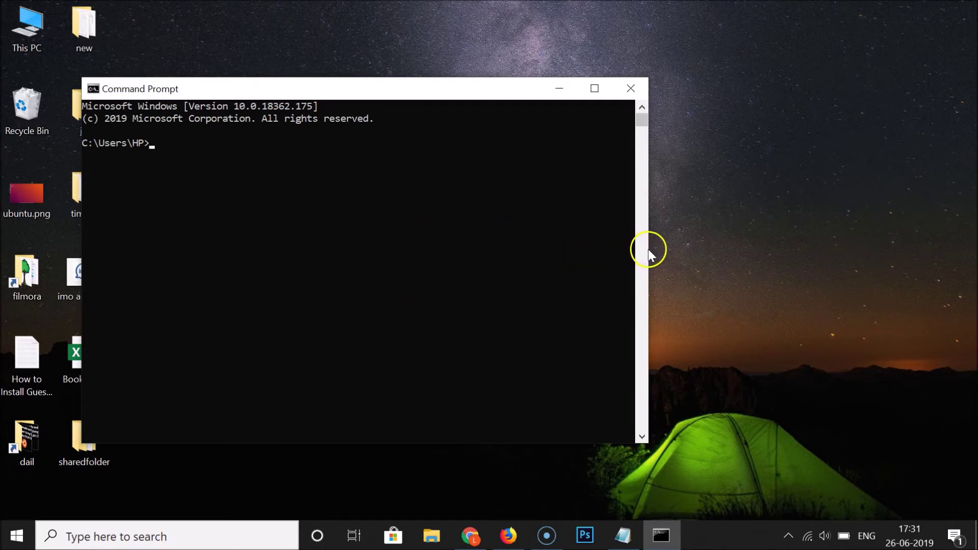
pyautogui.moveTo(647, 249); pyautogui.dragTo(318, 253)
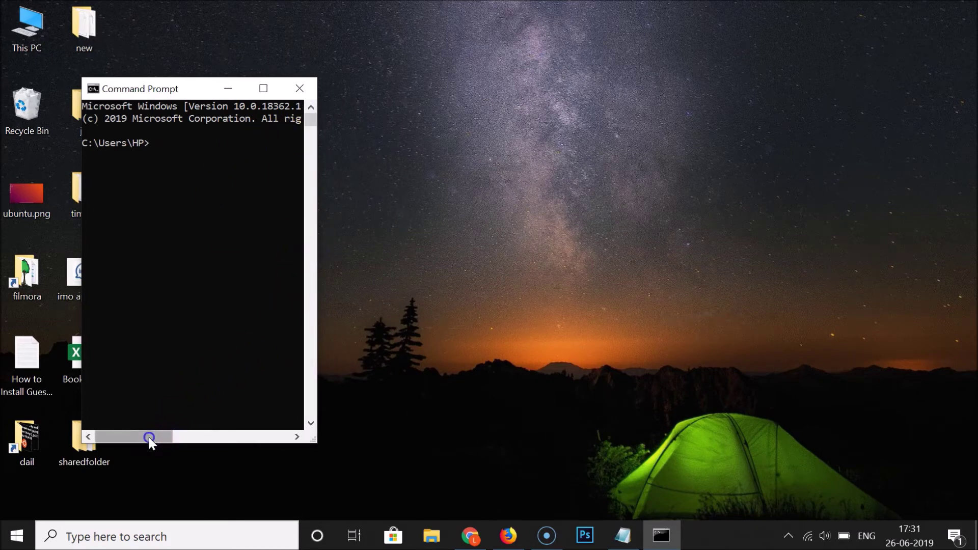
pyautogui.moveTo(148, 437)
pyautogui.mouseDown()
pyautogui.moveTo(190, 432)
pyautogui.moveTo(145, 433)
pyautogui.mouseUp()
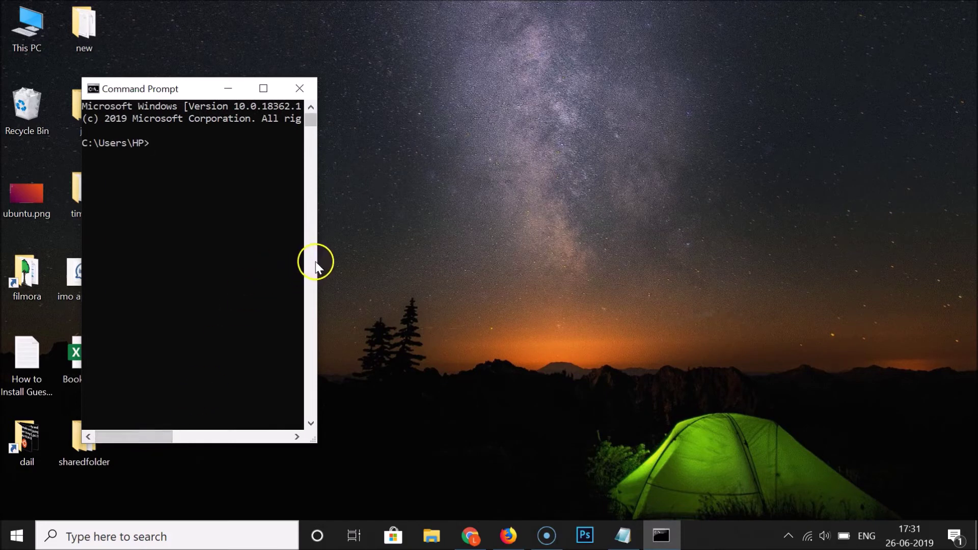
pyautogui.moveTo(316, 261); pyautogui.dragTo(635, 254)
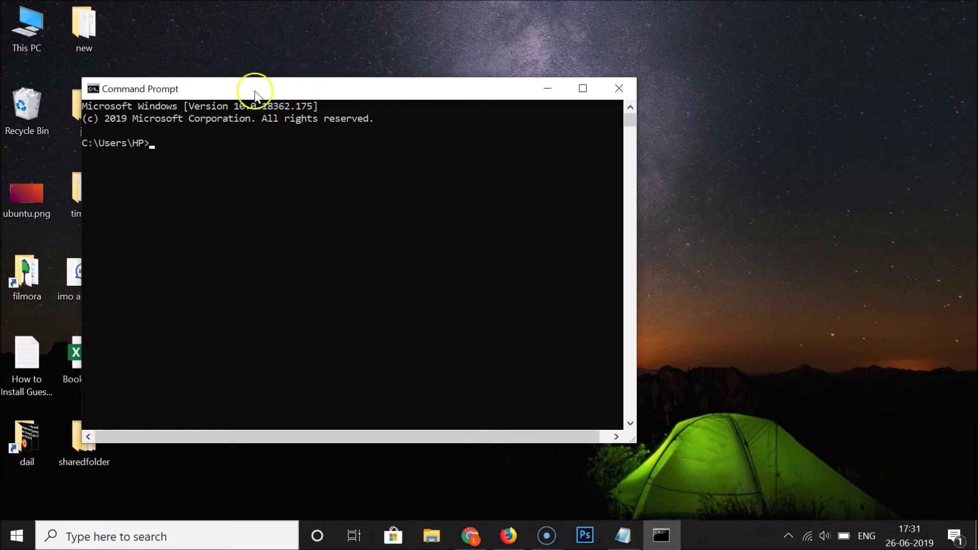
# - Re-check 'Wrap text output on resize' under Properties > Layout and confirm with OK
pyautogui.rightClick(319, 93)
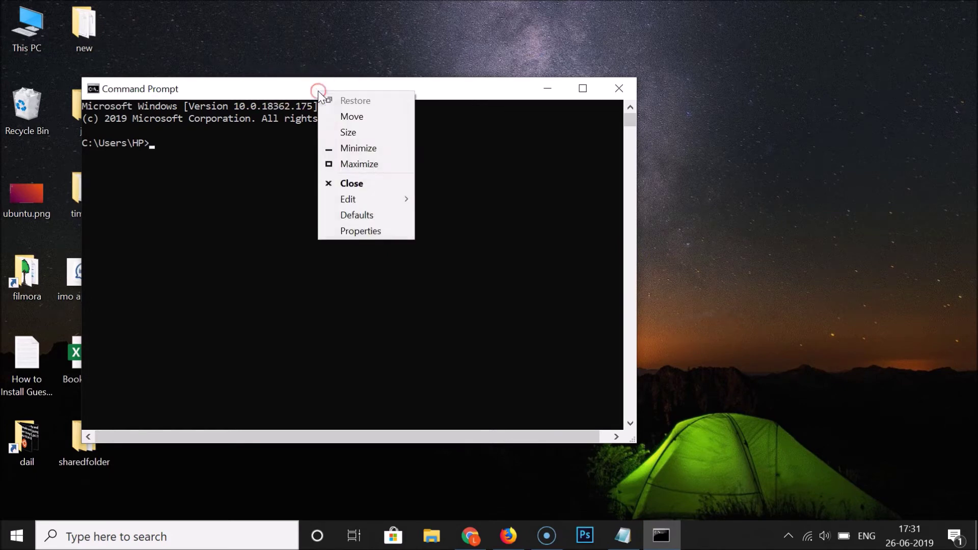
pyautogui.click(353, 228)
pyautogui.click(183, 126)
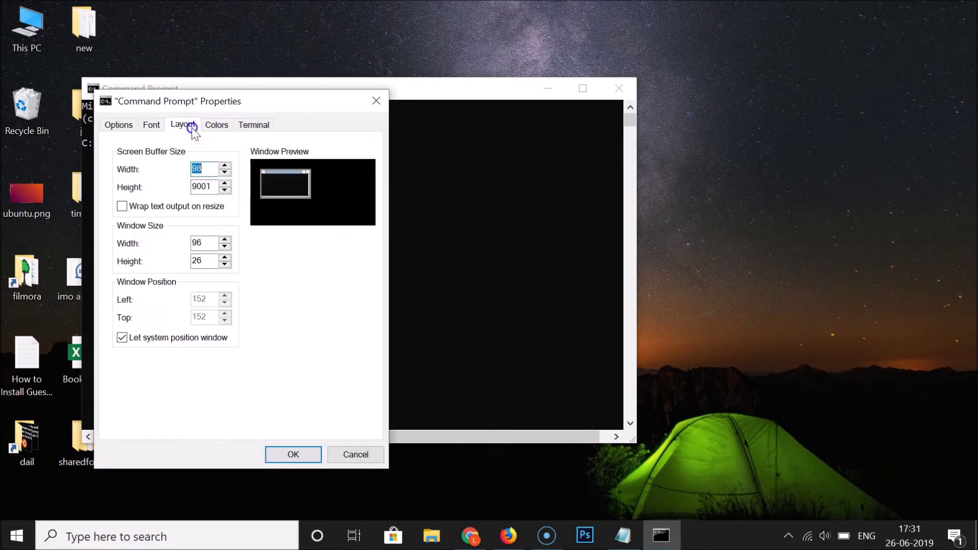
pyautogui.click(123, 207)
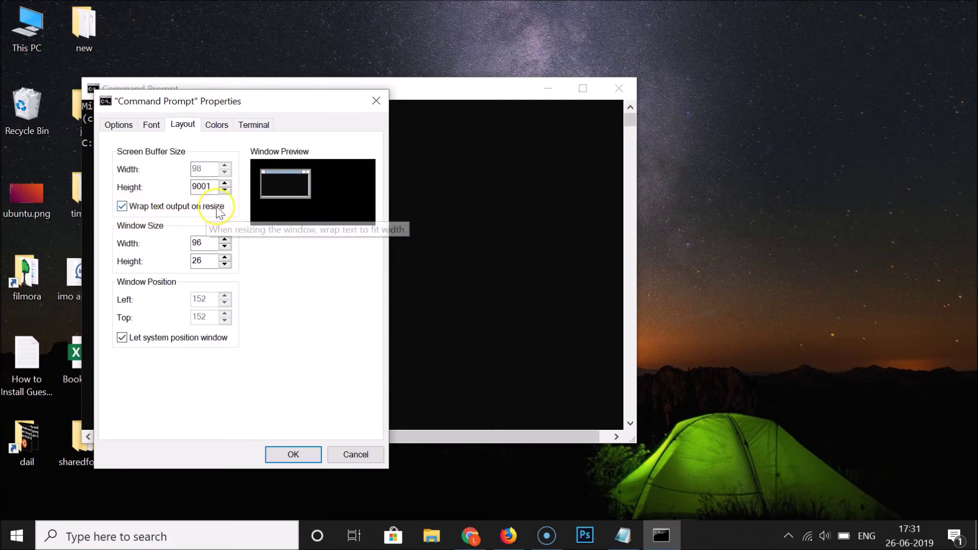
pyautogui.click(293, 457)
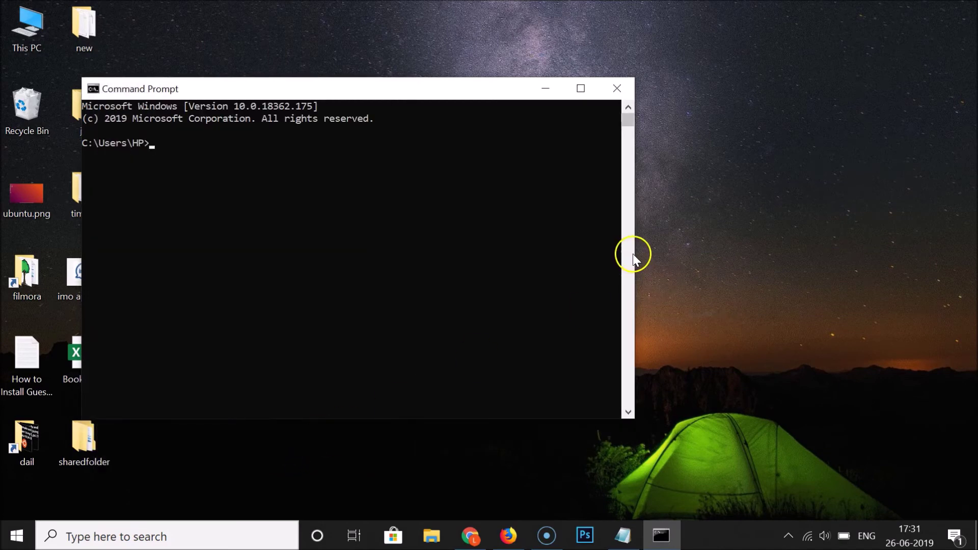
pyautogui.moveTo(632, 254); pyautogui.dragTo(335, 281)
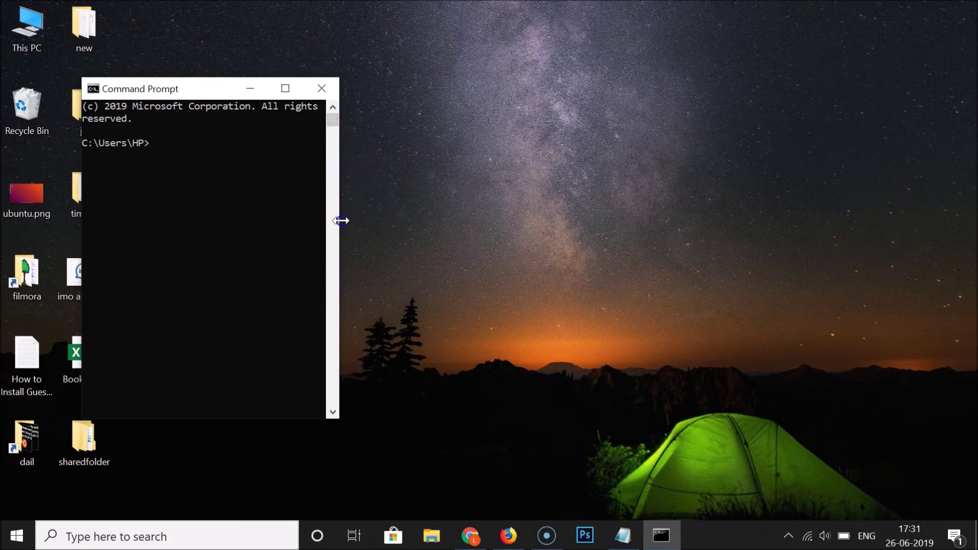
pyautogui.moveTo(337, 222); pyautogui.dragTo(658, 209)
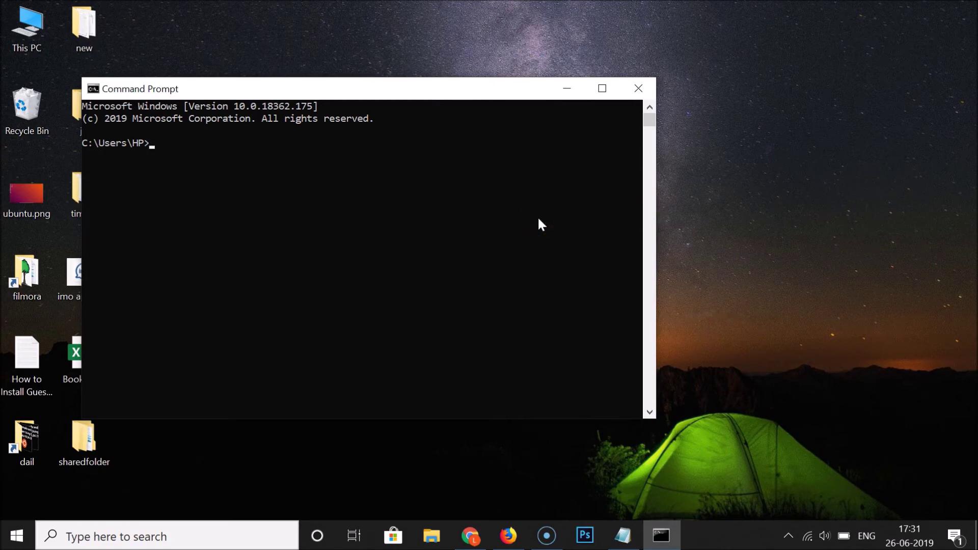
pyautogui.click(623, 536)
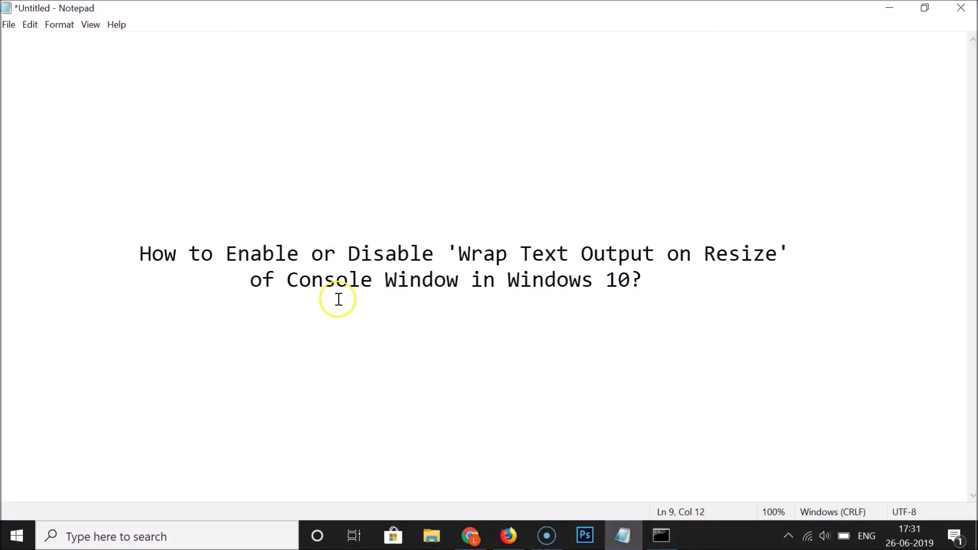